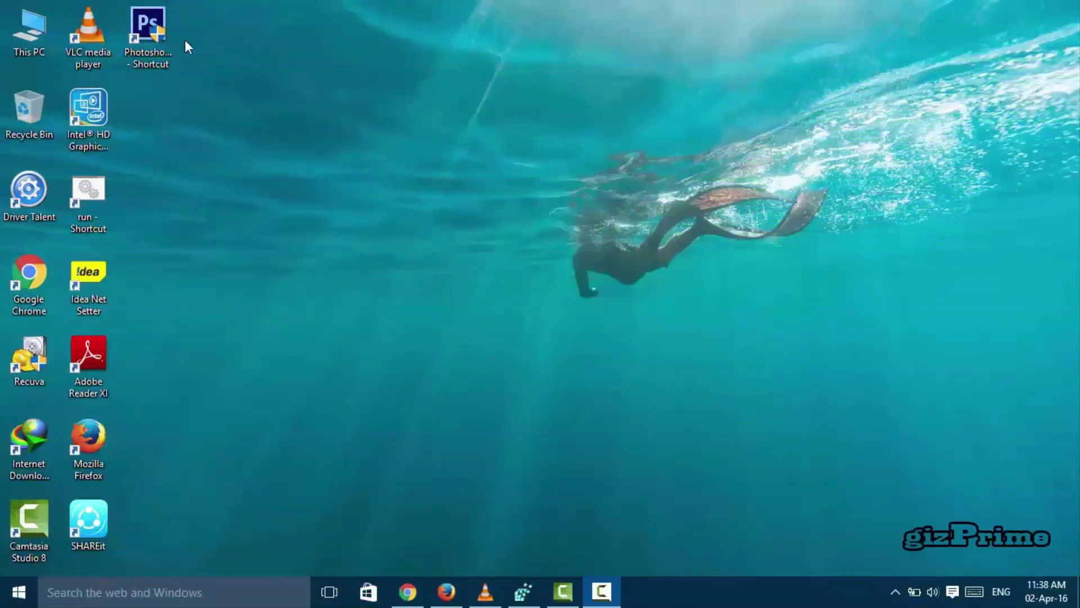
Step: Launch Photoshop CS6 from its desktop shortcut and wait for the empty workspace
double_click(144, 39)
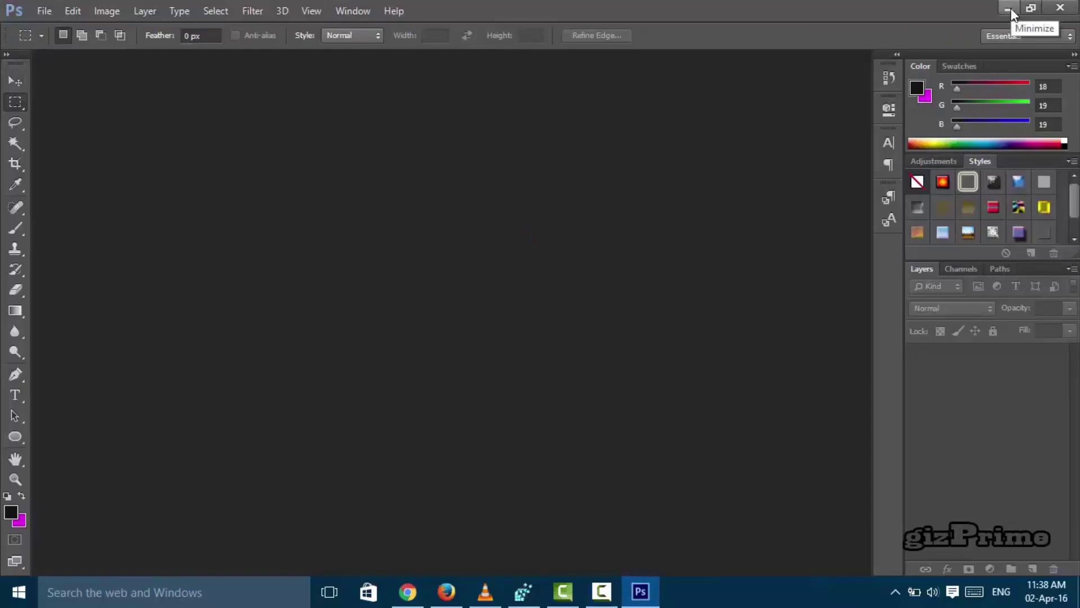
Step: Open New Volume (E:) in File Explorer and drag the android image onto Photoshop
click(1008, 9)
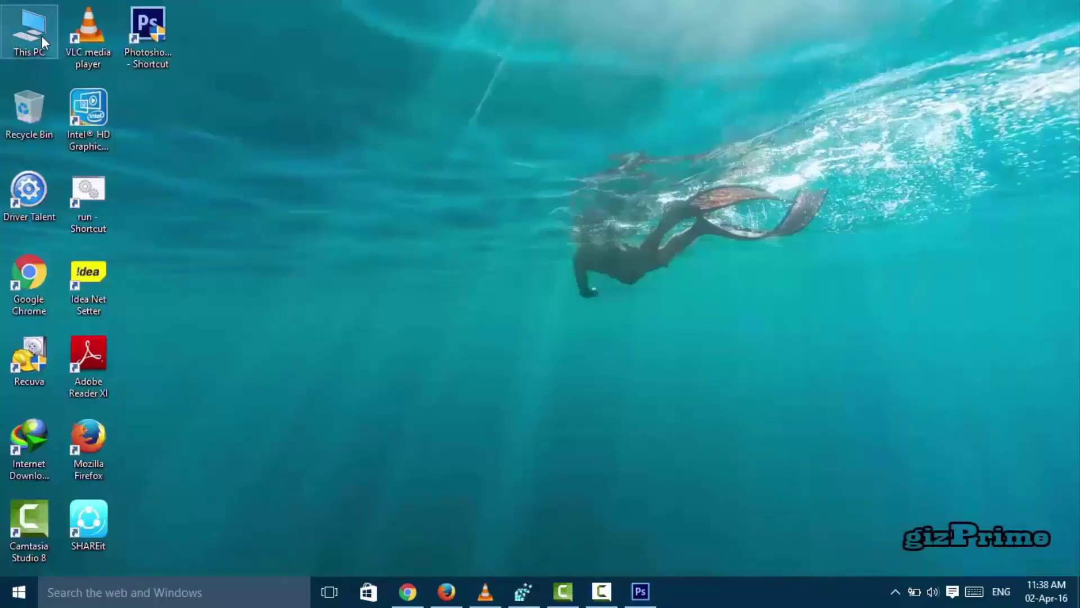
double_click(42, 36)
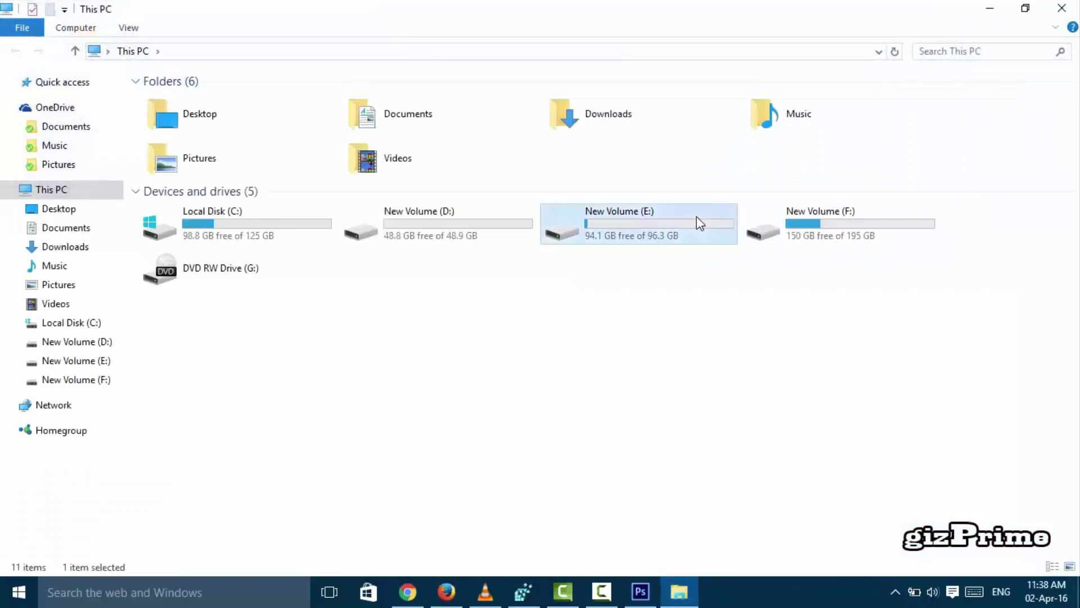
double_click(699, 225)
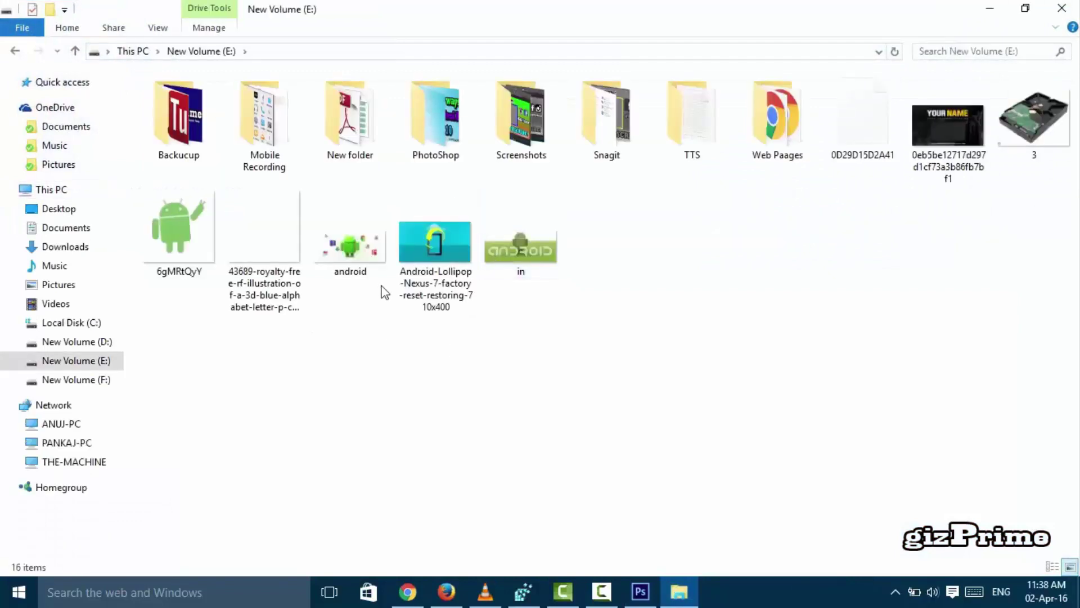
drag(368, 268, 502, 271)
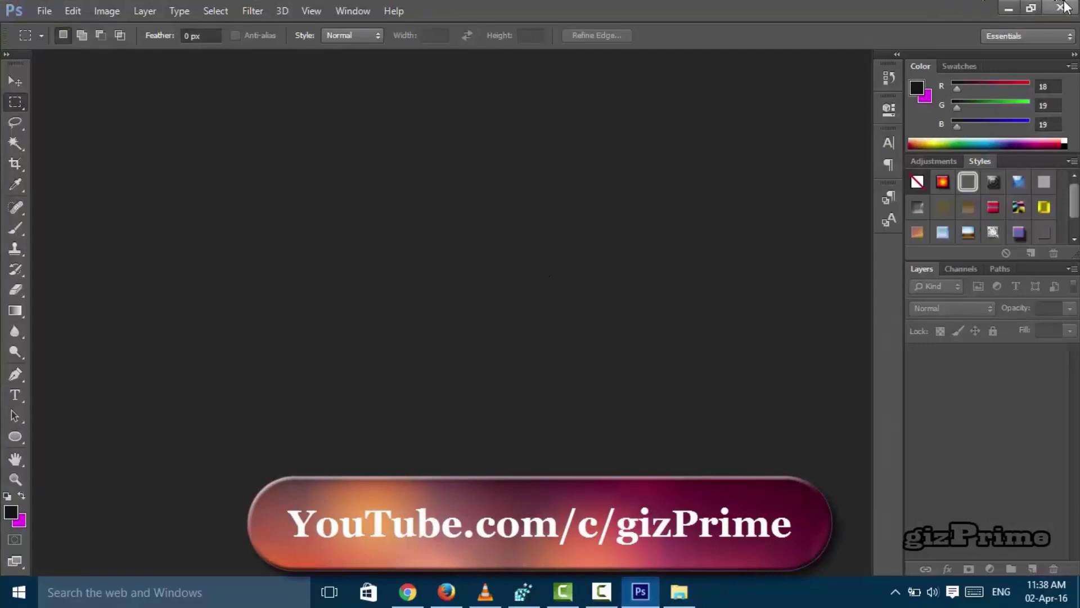
click(1009, 8)
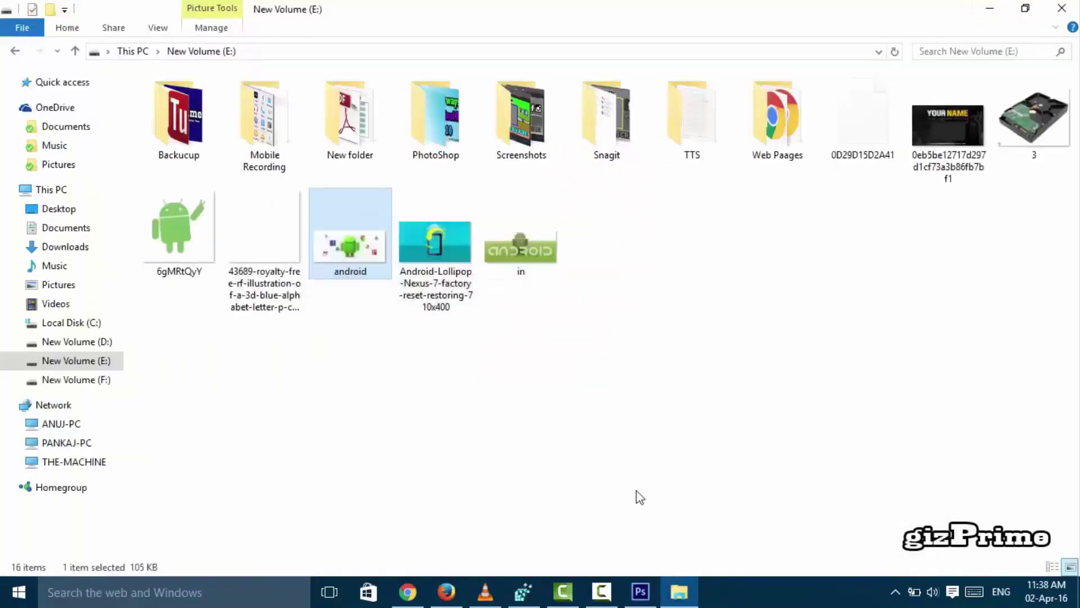
Step: Close Explorer and set Photoshop CS6's compatibility to always run as administrator, then apply
click(1062, 8)
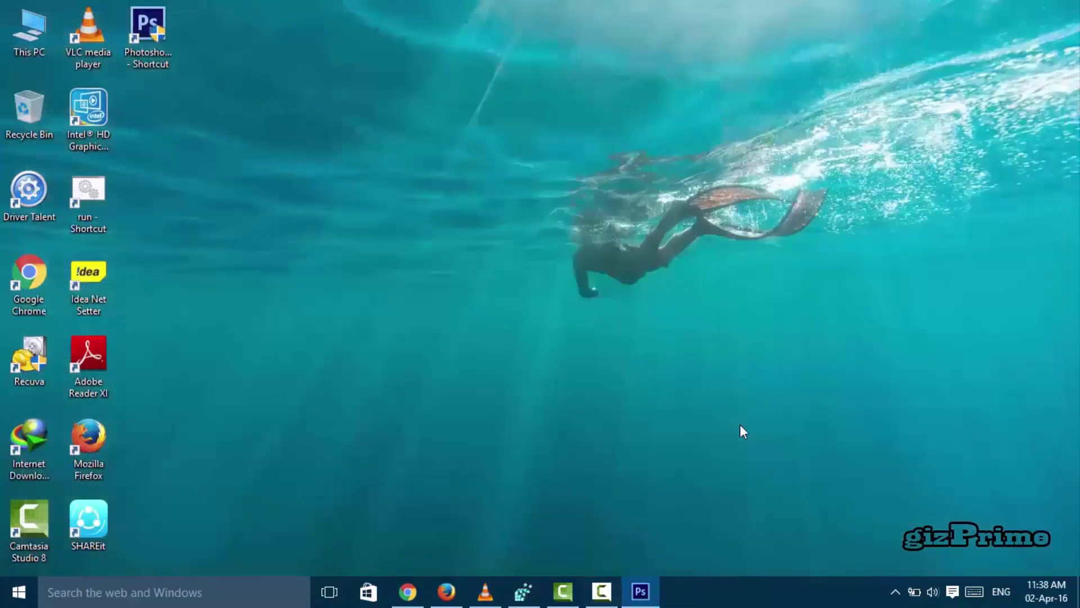
right_click(654, 596)
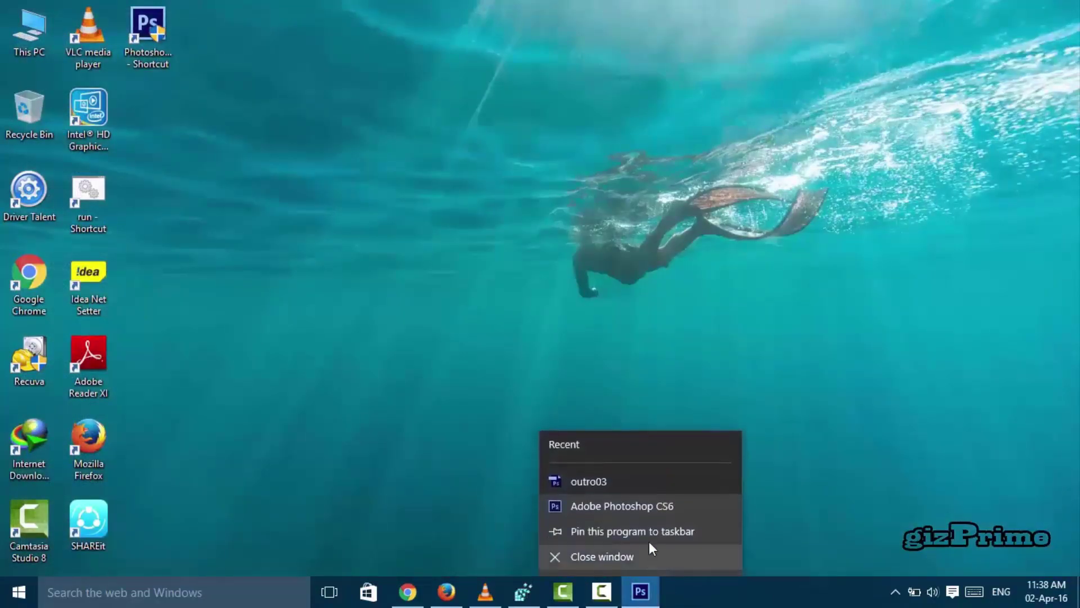
right_click(658, 510)
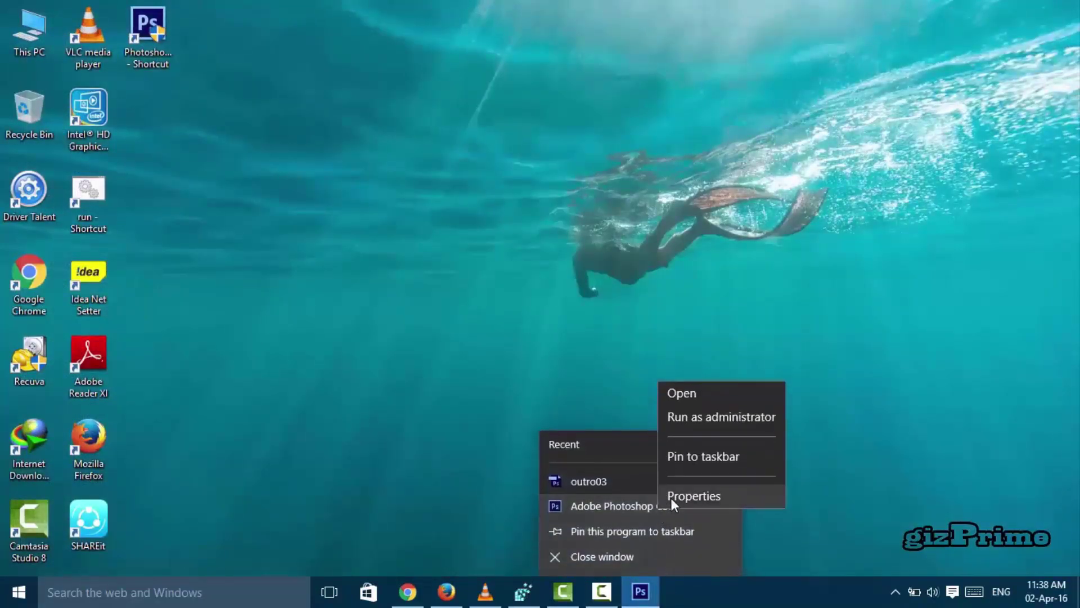
click(702, 495)
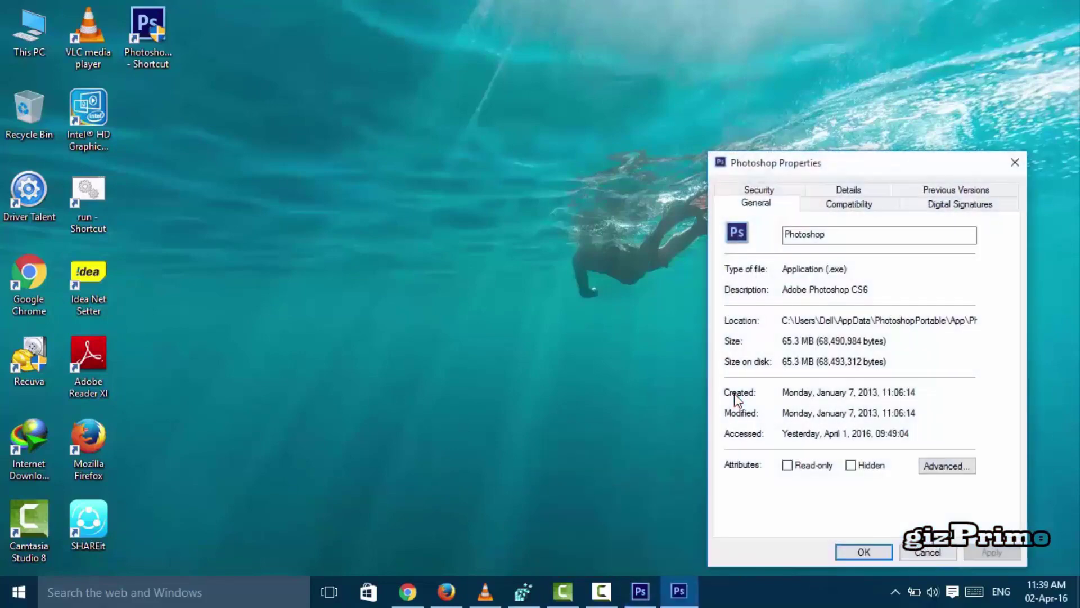
click(891, 207)
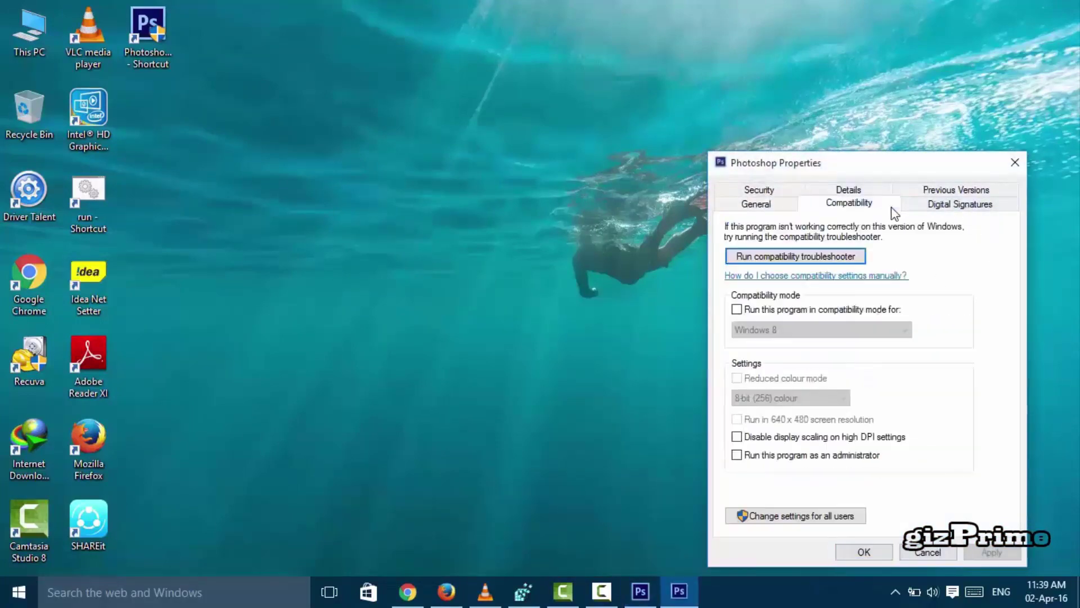
click(738, 456)
click(991, 552)
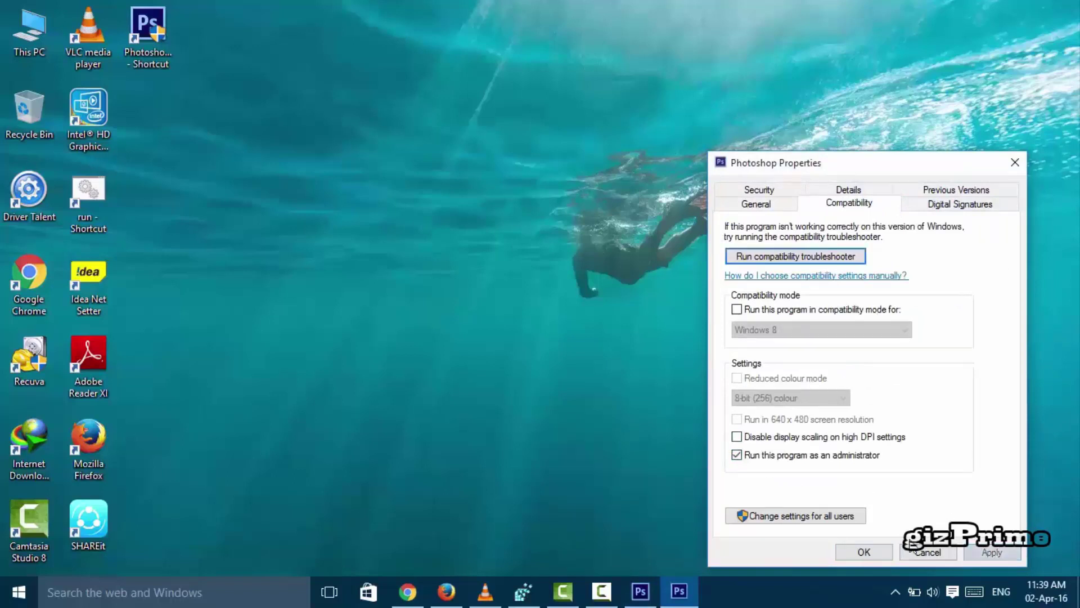
click(864, 552)
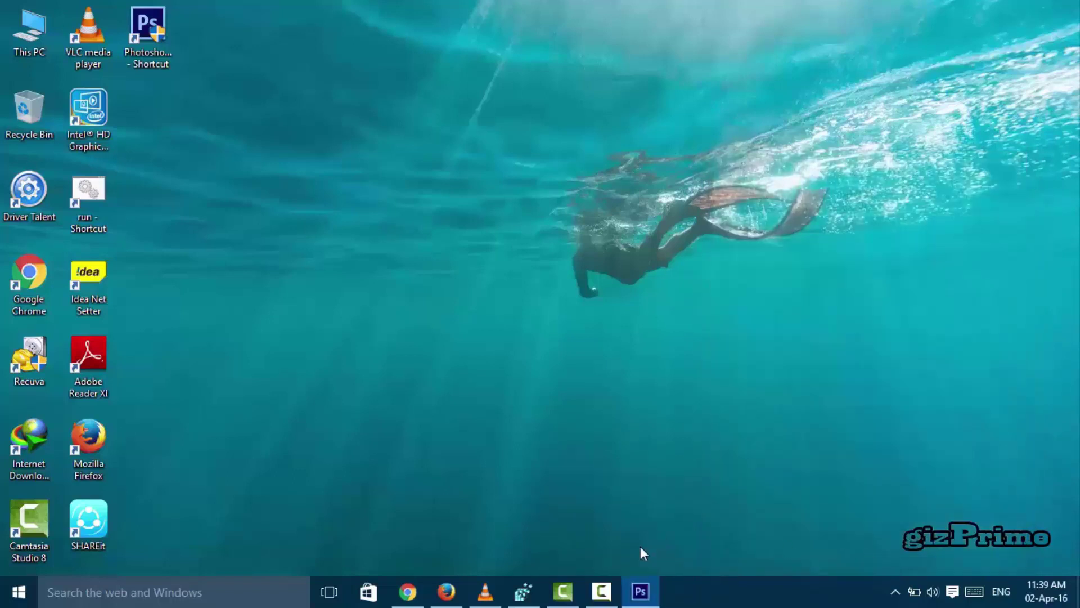
Step: Close Photoshop and launch Registry Editor by searching for regedit
mouse_move(643, 579)
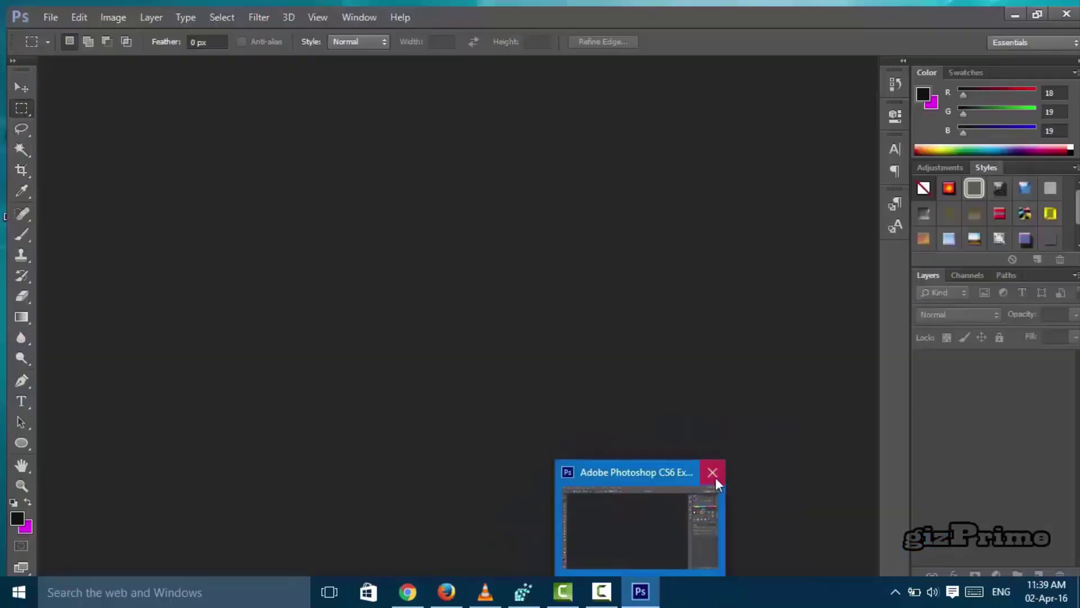
click(713, 478)
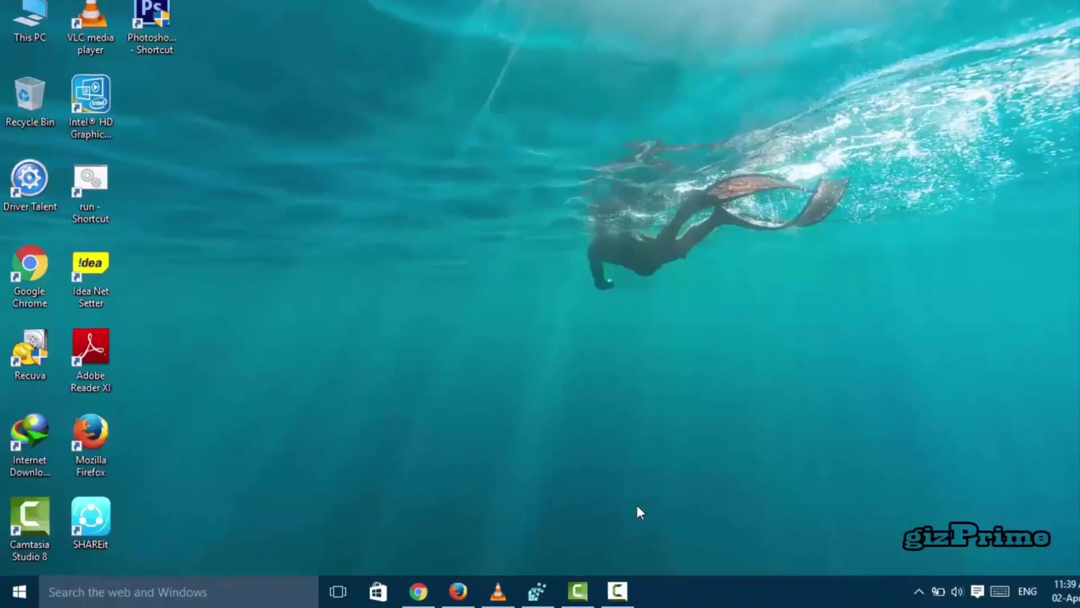
click(197, 595)
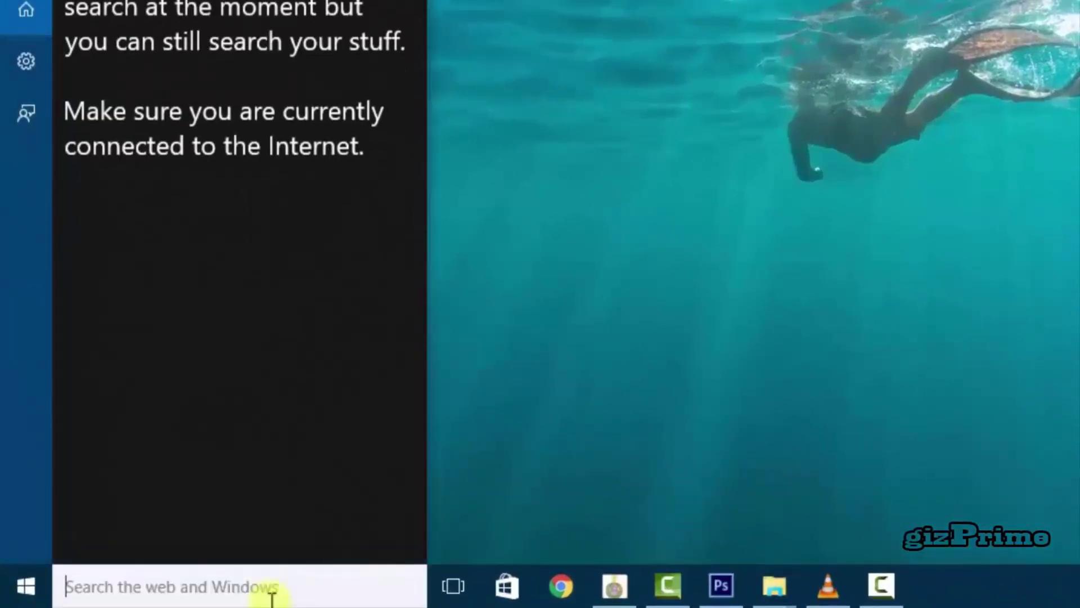
text(regedit)
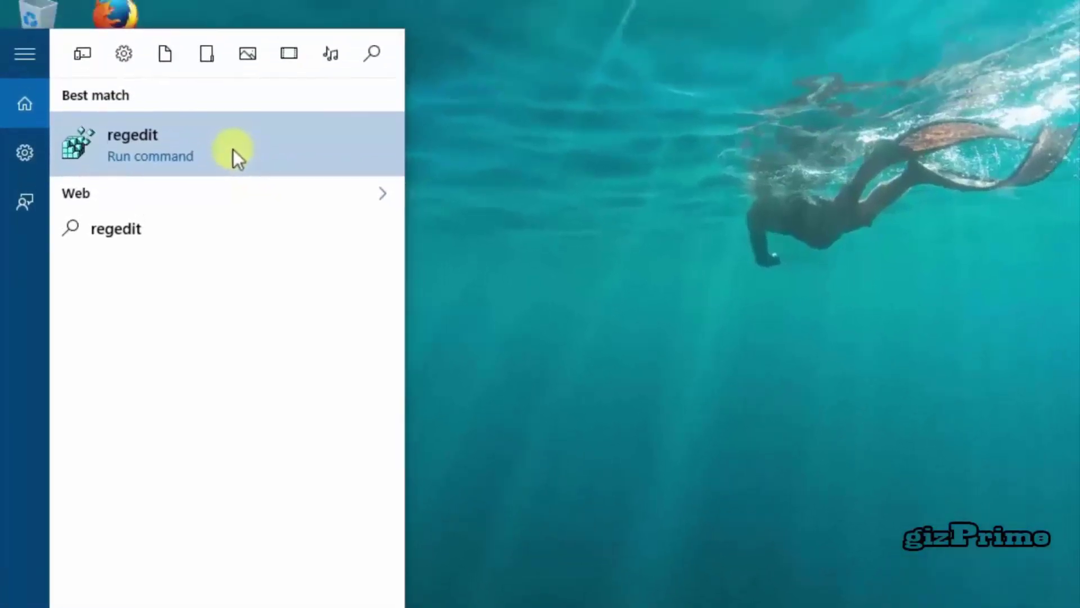
click(233, 149)
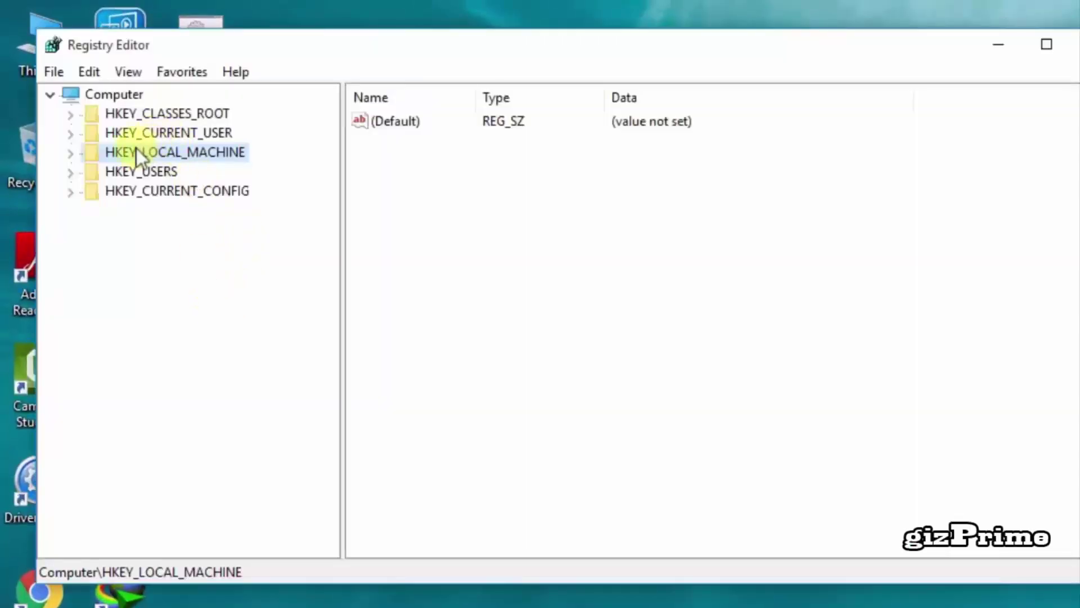
Step: Expand HKEY_LOCAL_MACHINE > SOFTWARE > Microsoft and widen the key tree pane
click(70, 152)
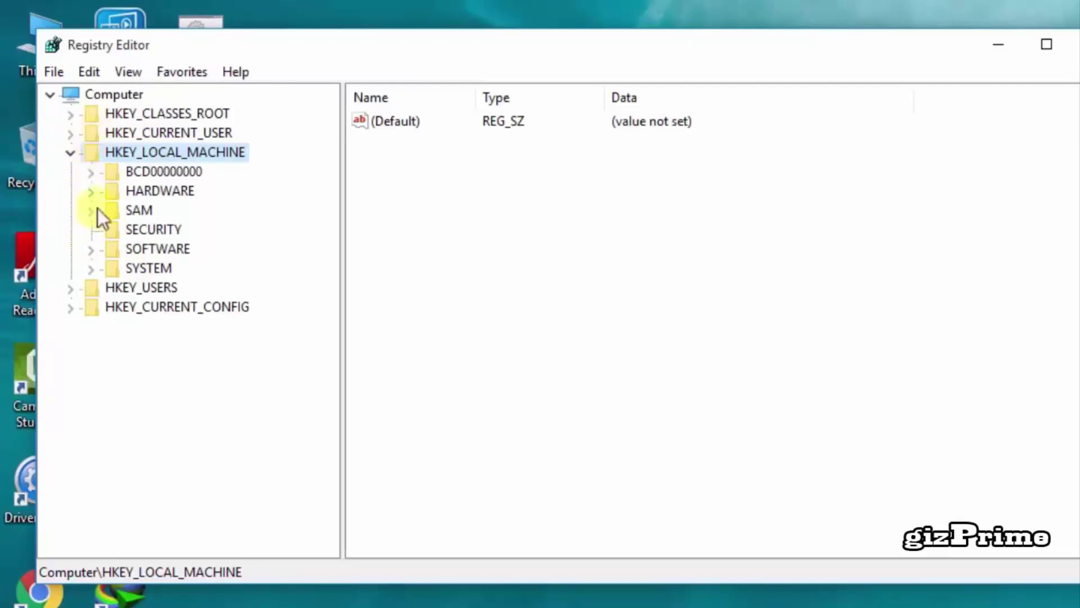
click(95, 251)
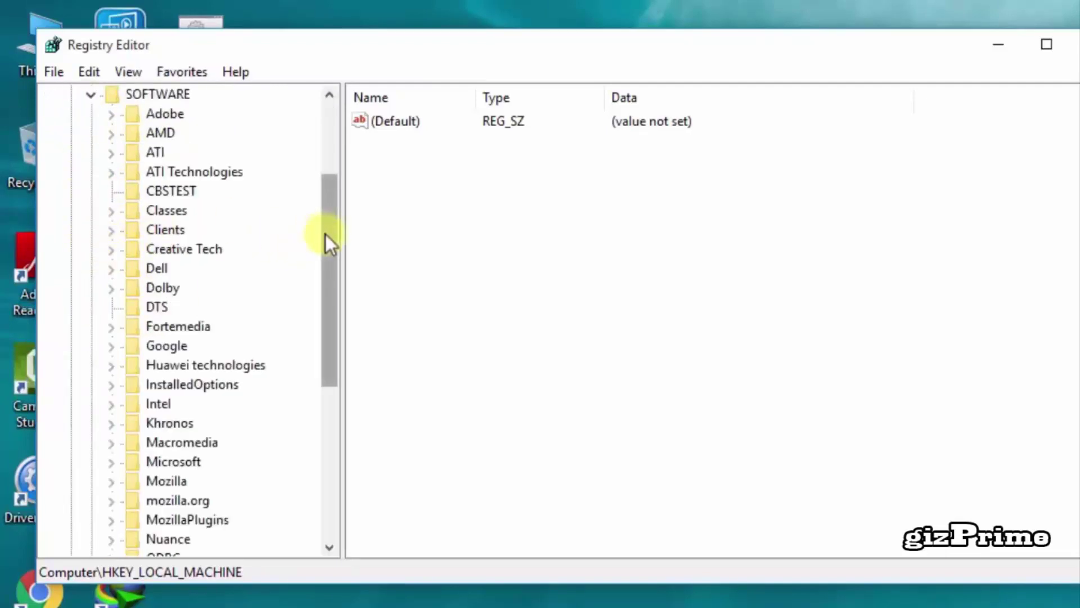
drag(325, 235, 315, 294)
click(113, 346)
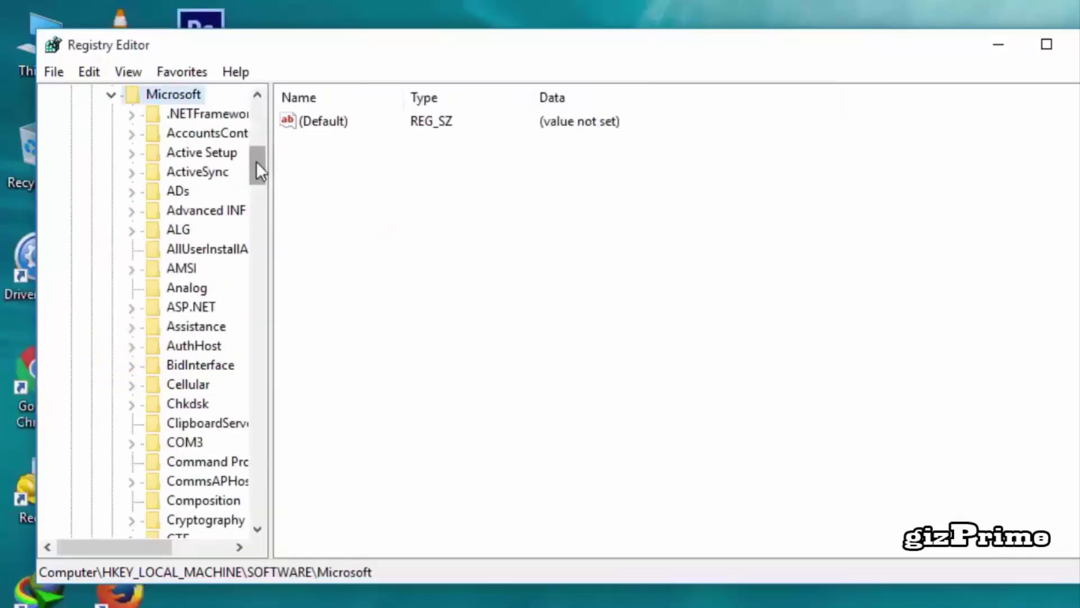
drag(257, 162, 259, 165)
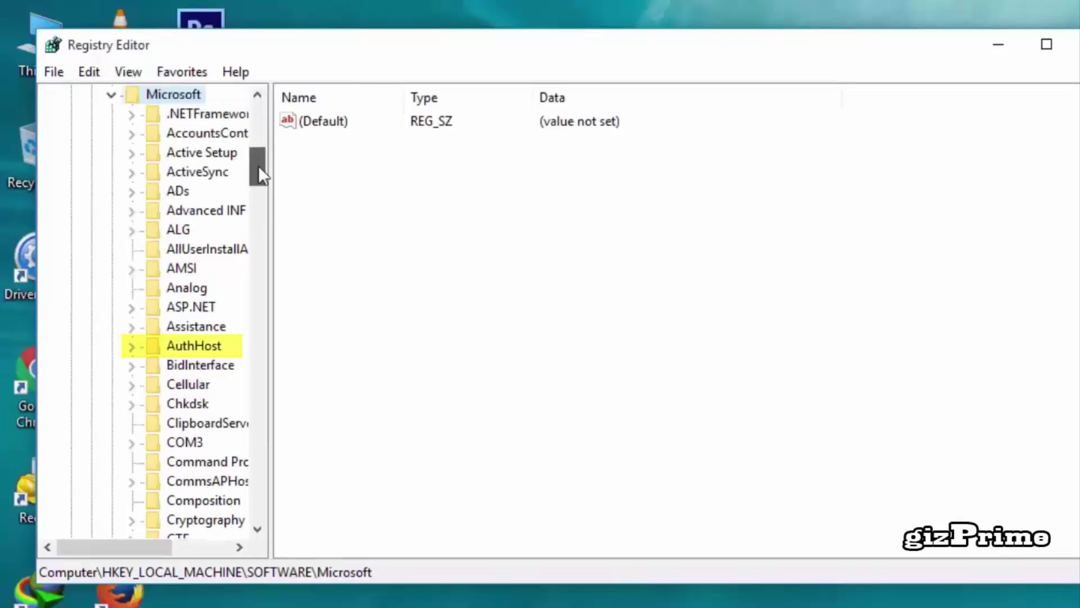
drag(259, 166, 264, 446)
drag(270, 376, 316, 386)
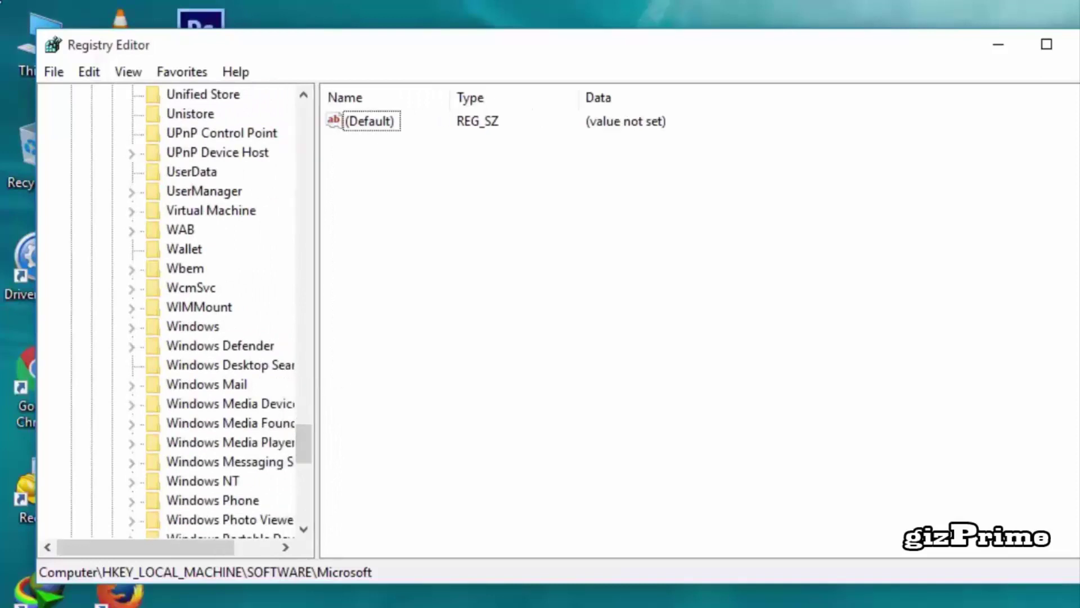
Step: Expand Windows > CurrentVersion and open the Policies key
click(203, 326)
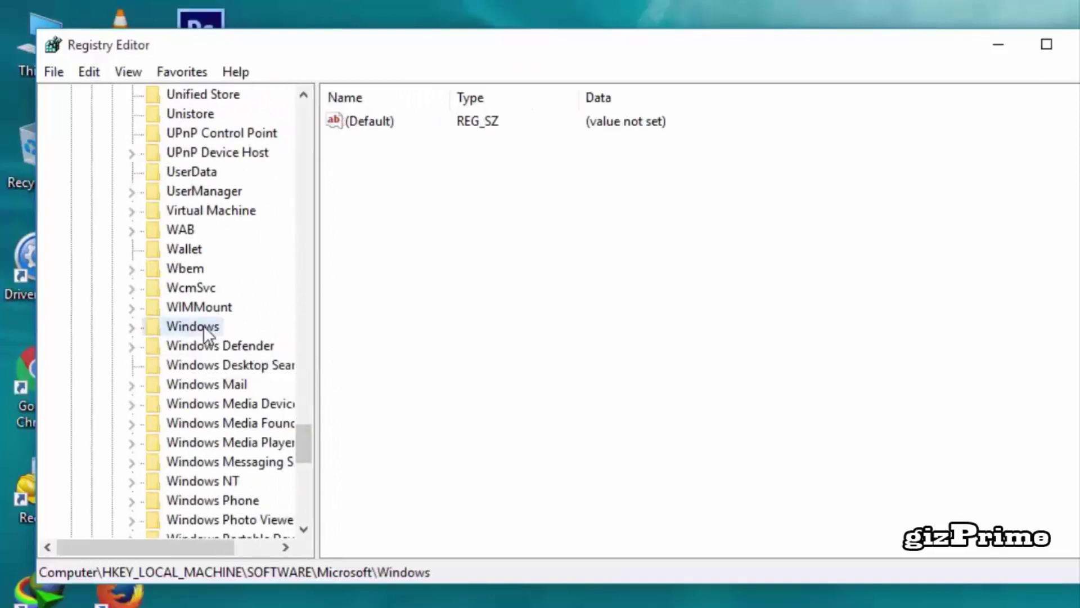
double_click(204, 325)
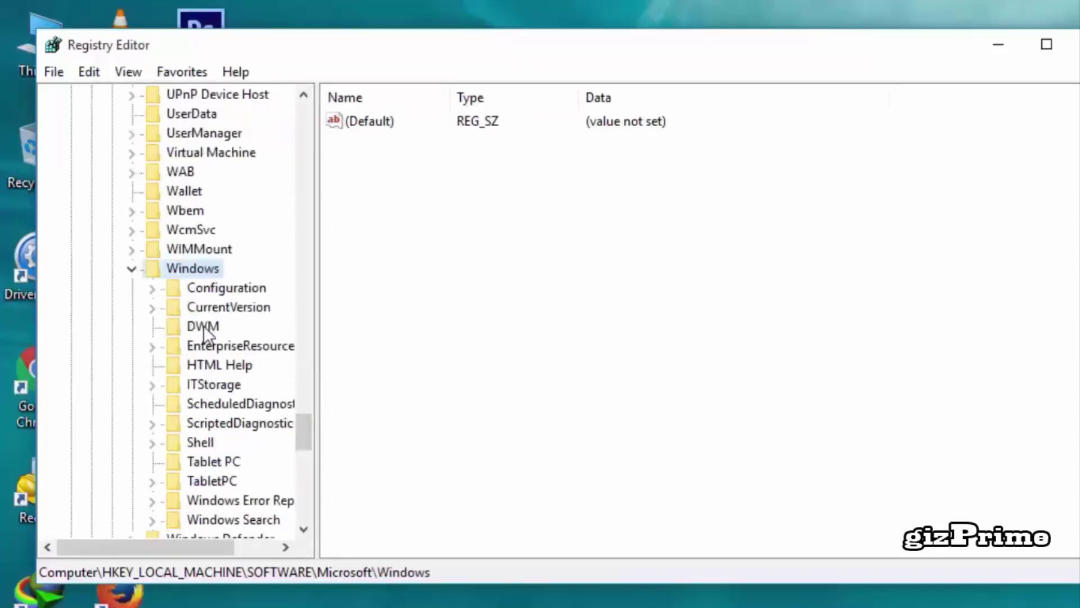
double_click(244, 288)
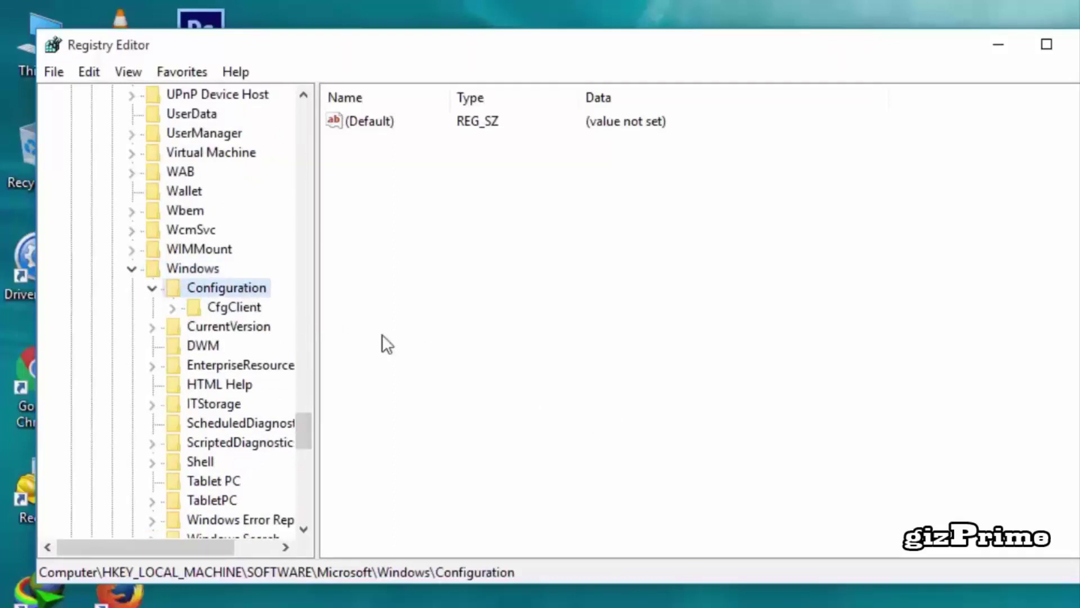
double_click(252, 327)
scroll(303, 343, down, 2)
drag(302, 338, 337, 409)
double_click(249, 249)
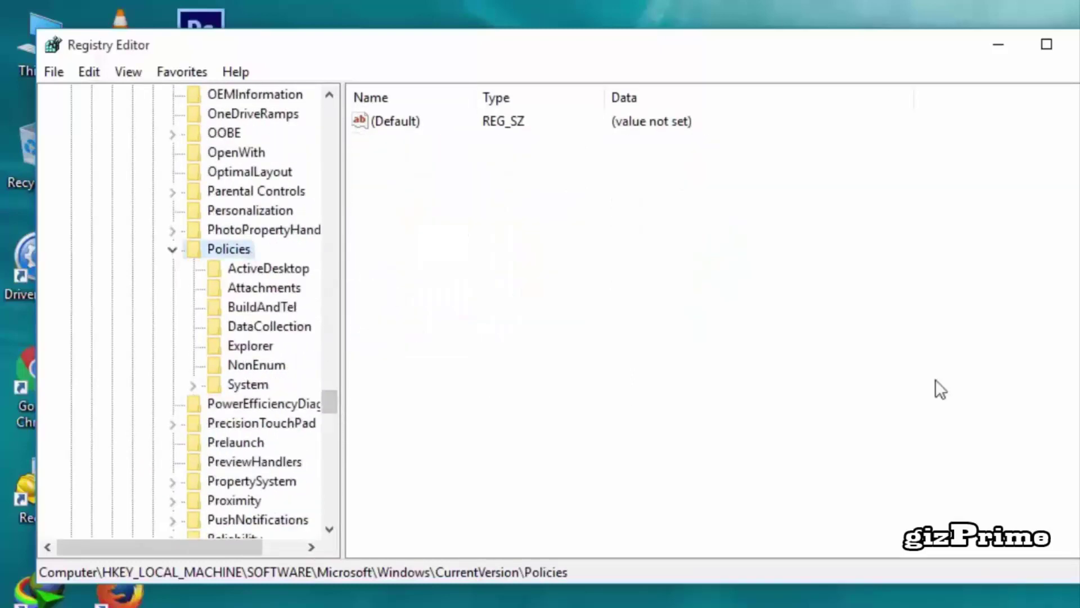
Step: Open Policies\System and change EnableLUA's value data from 1 to 0
double_click(254, 382)
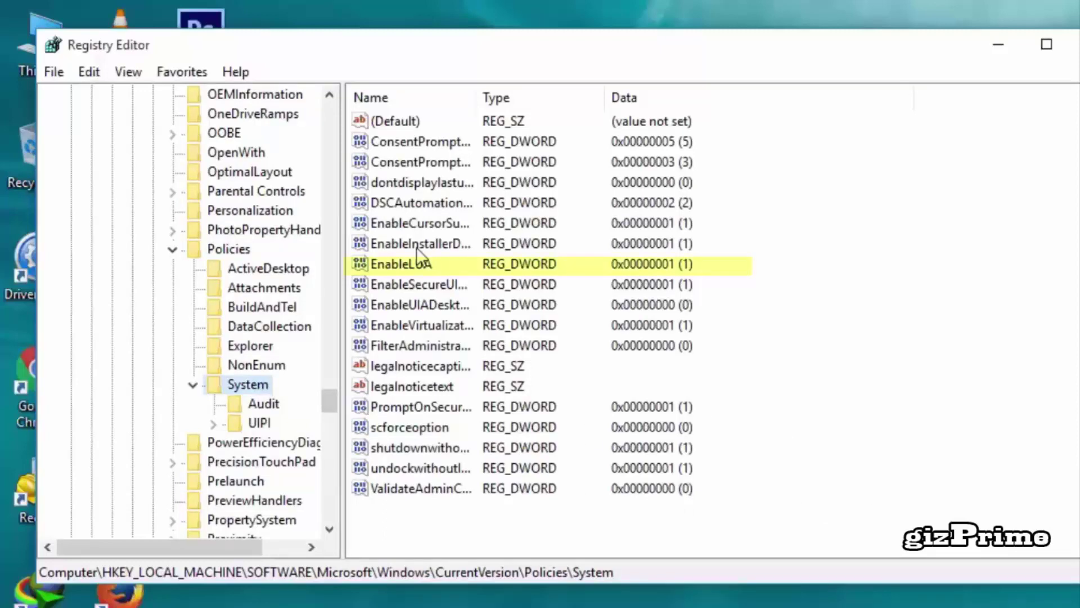
click(409, 262)
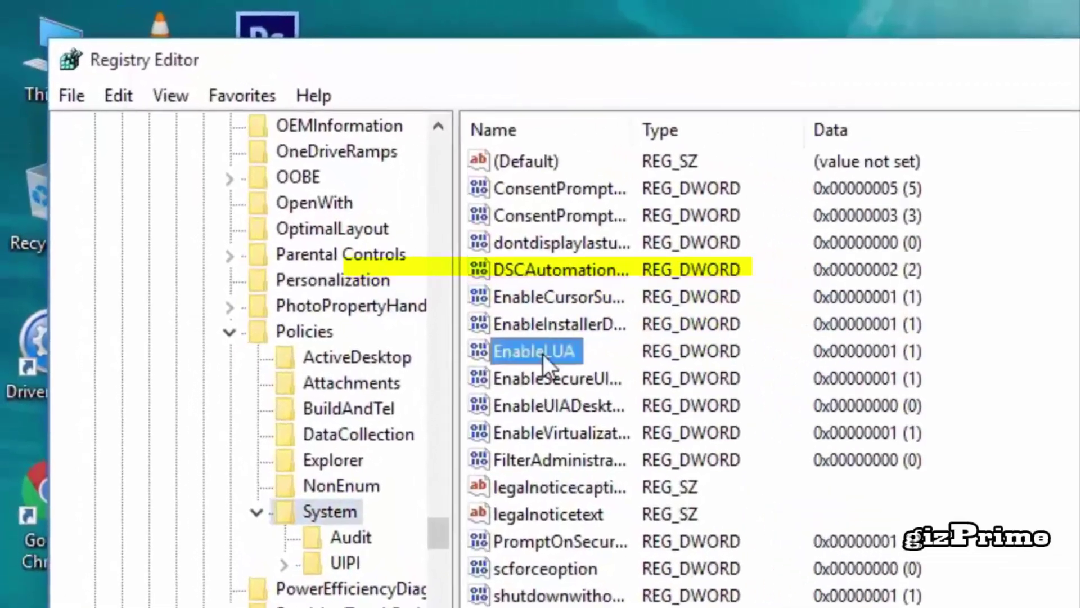
double_click(543, 353)
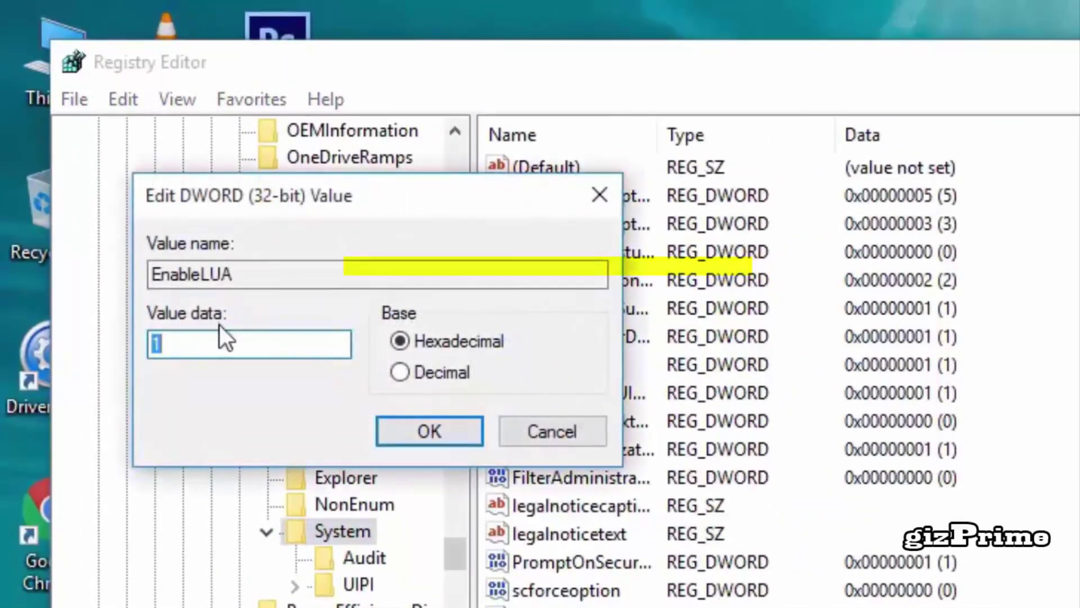
key(End)
key(BackSpace)
text(0)
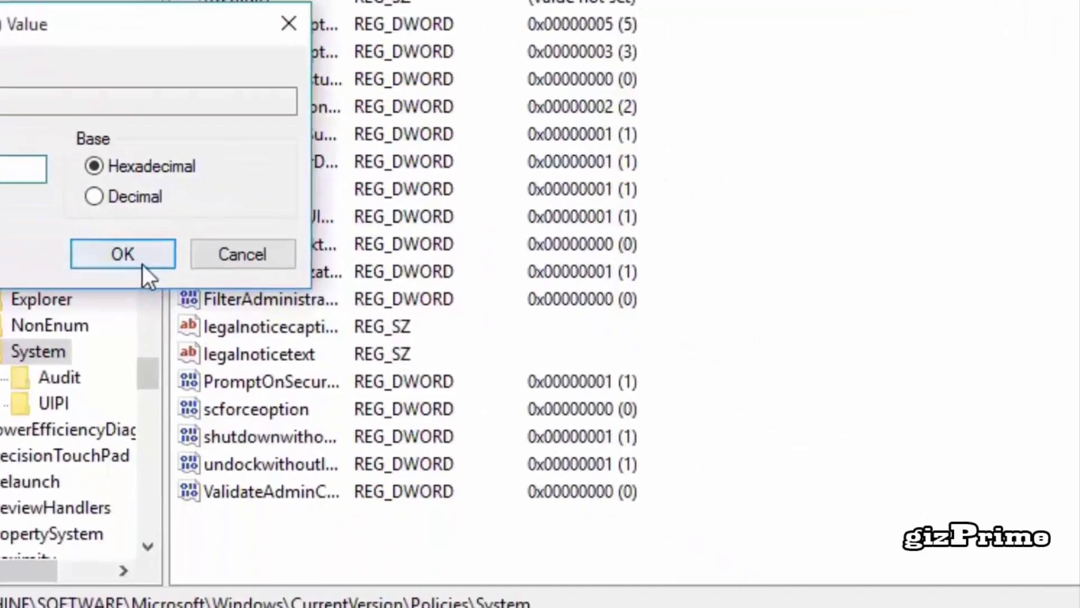
click(142, 262)
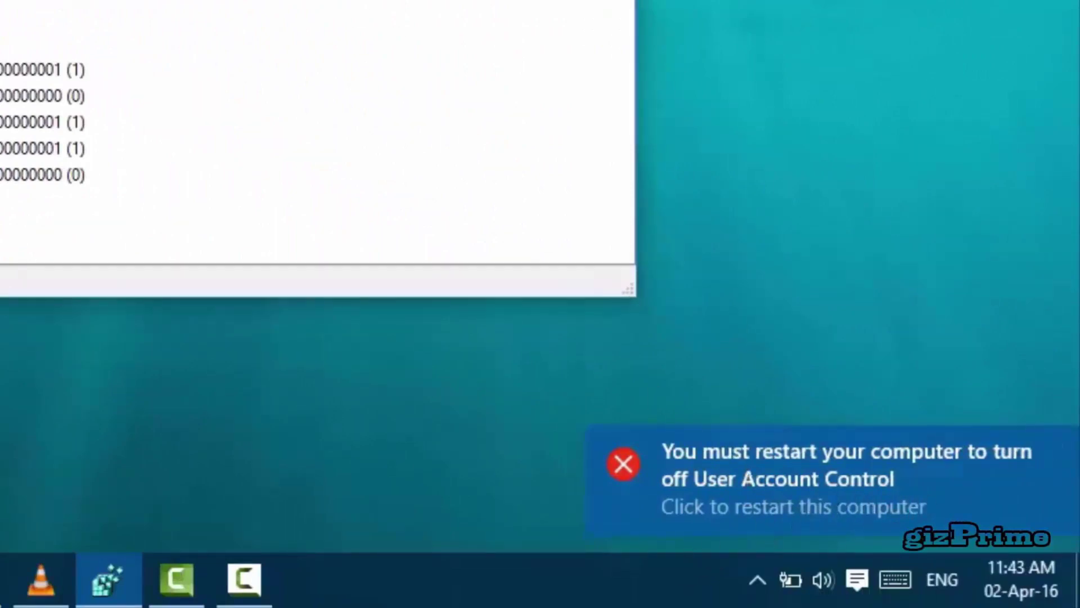
Step: Close Registry Editor and restart Windows from the Start menu's Power options
key(alt+F4)
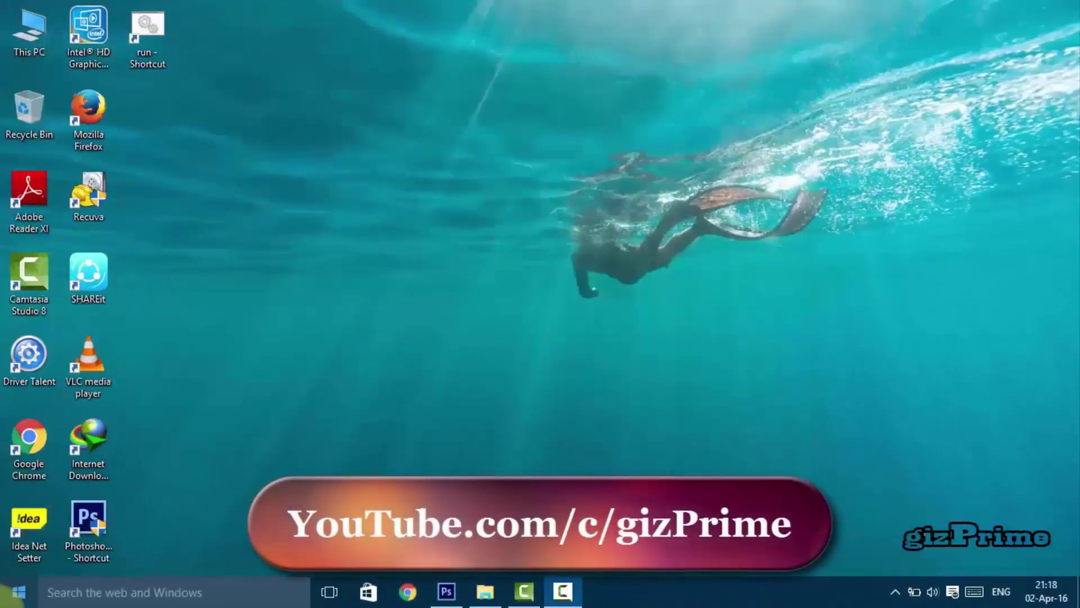
click(19, 591)
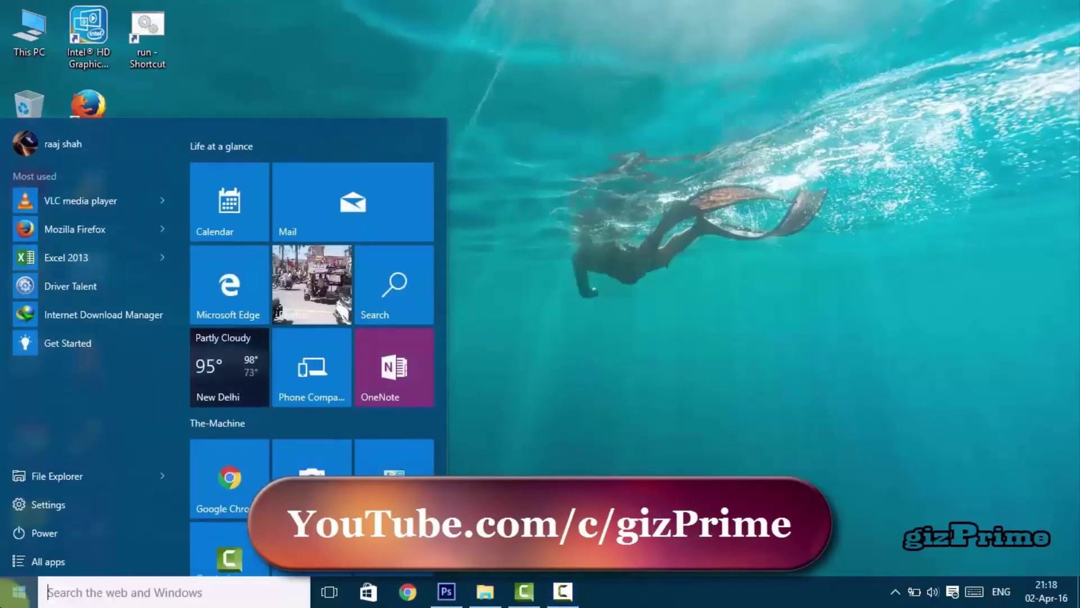
click(55, 533)
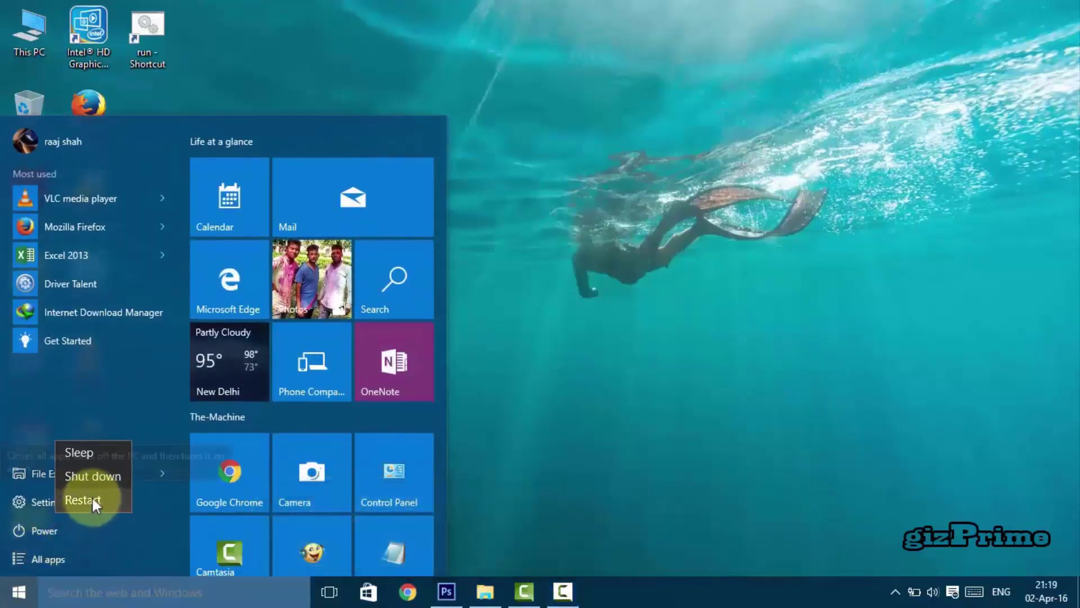
click(103, 497)
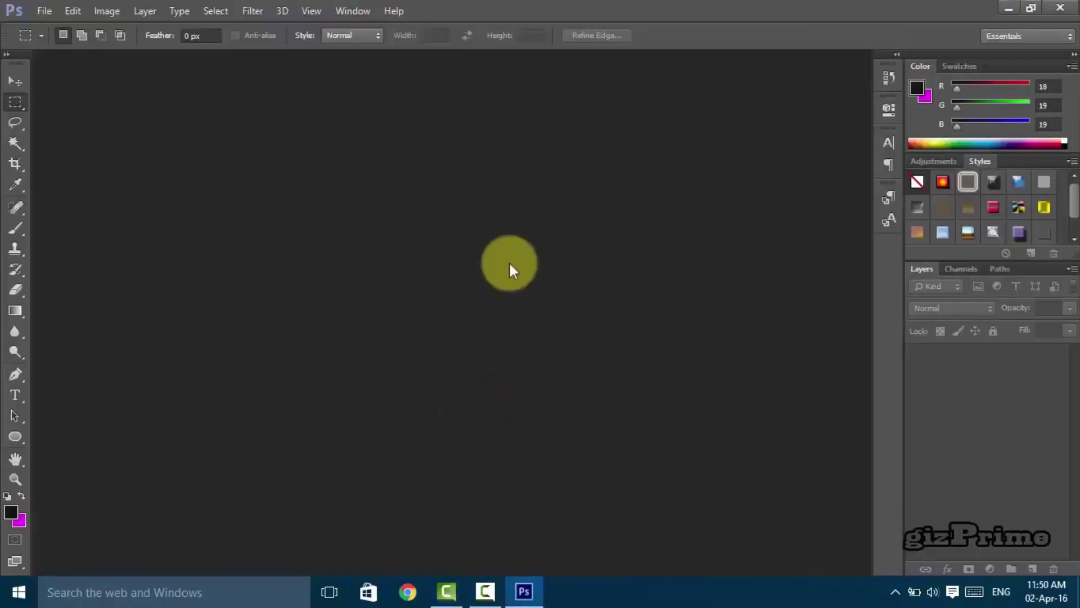
Step: Refresh the desktop, then open New Volume (E:) and refresh its contents
click(1009, 9)
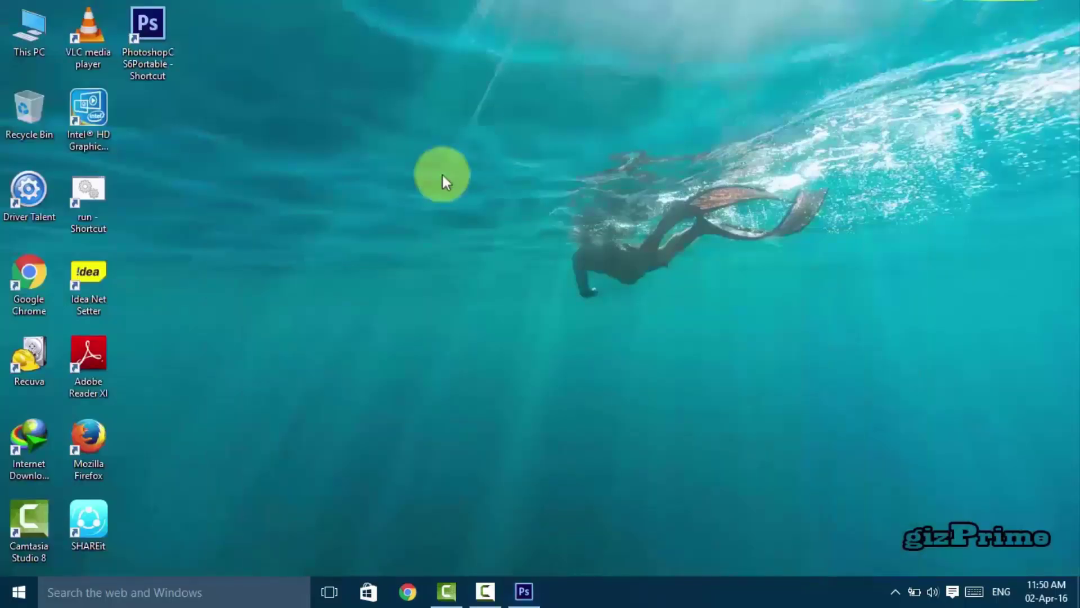
right_click(442, 174)
click(509, 223)
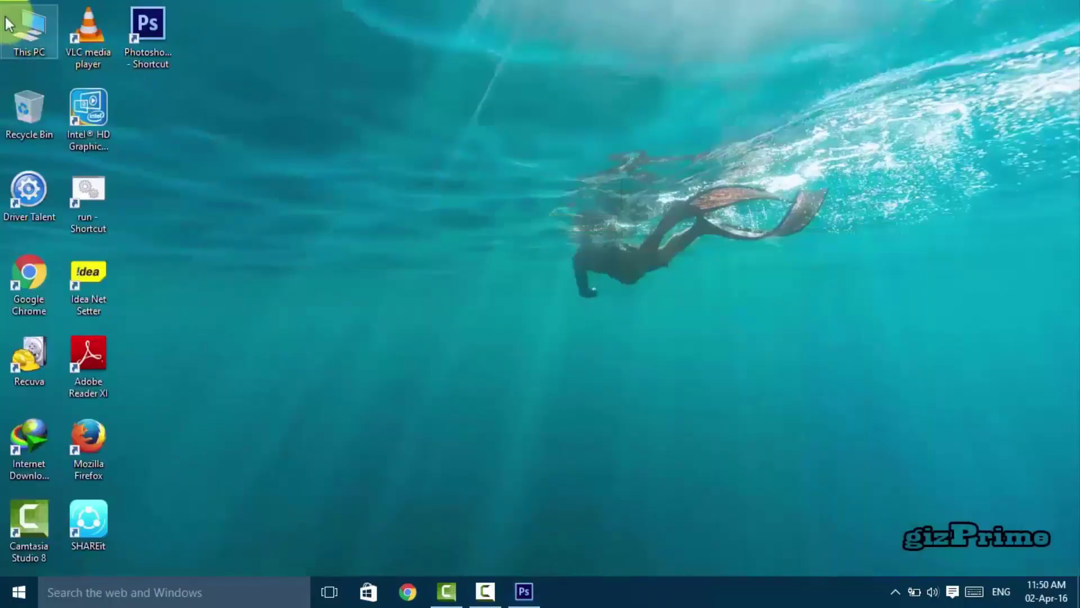
double_click(57, 44)
click(647, 213)
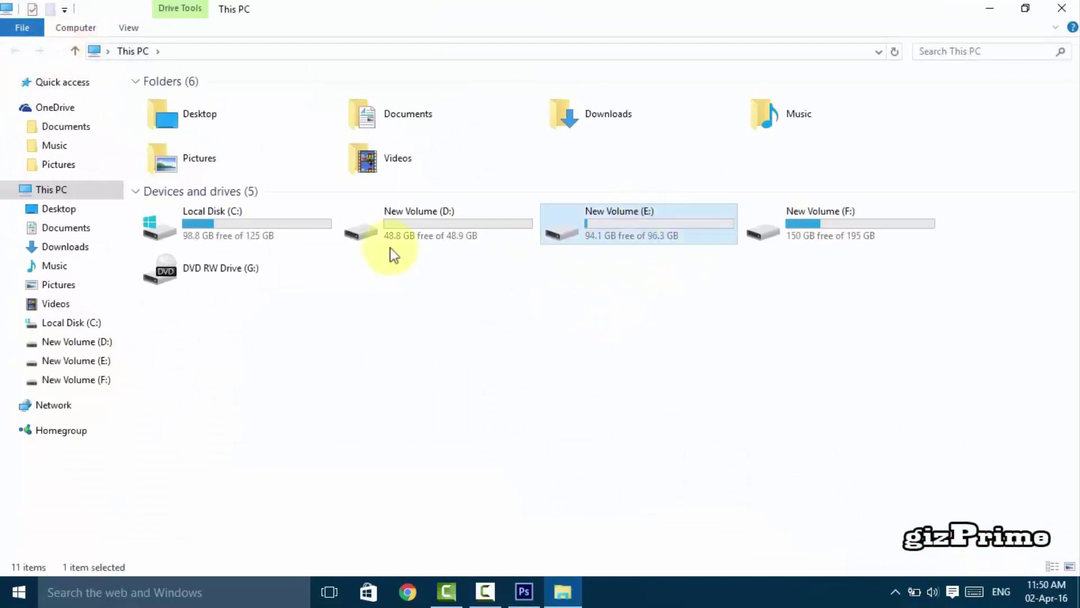
double_click(669, 231)
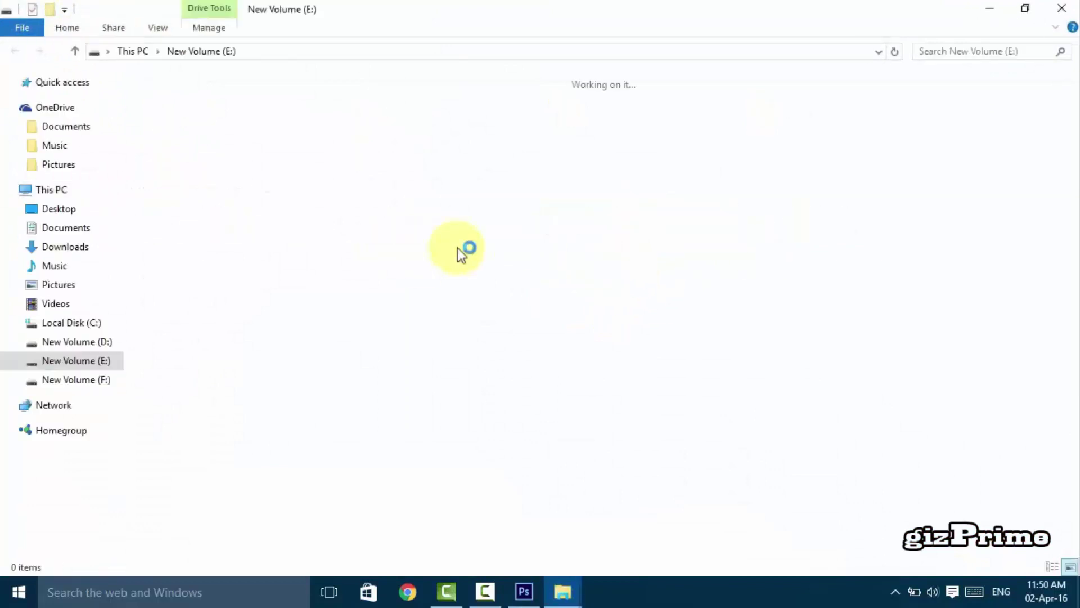
right_click(296, 137)
click(414, 243)
Step: Drag the android image into Photoshop to open android.jpg, then return to the E: folder
drag(342, 259, 466, 339)
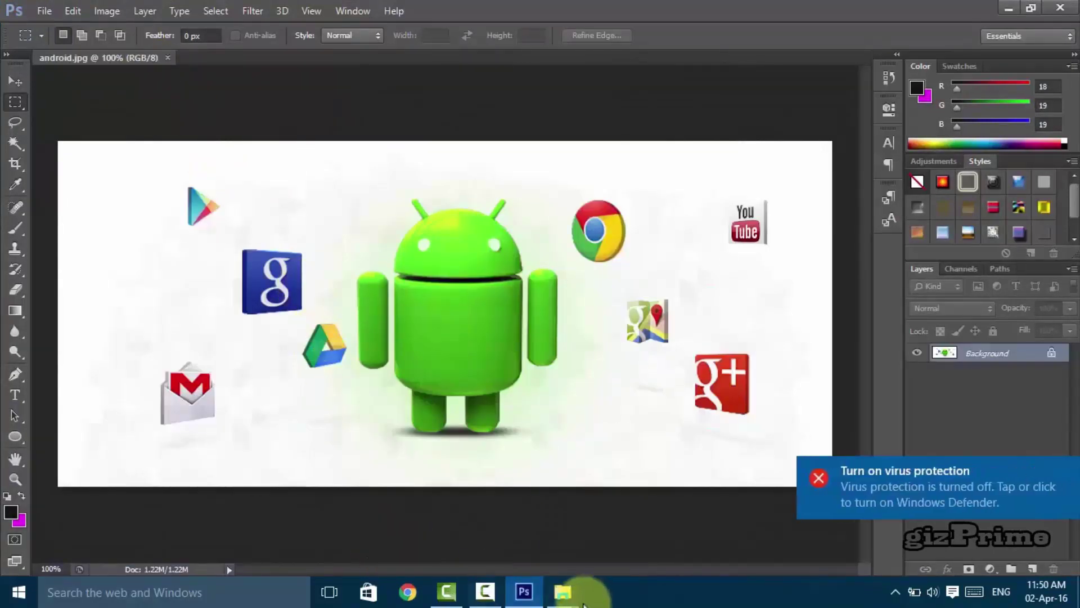
click(584, 603)
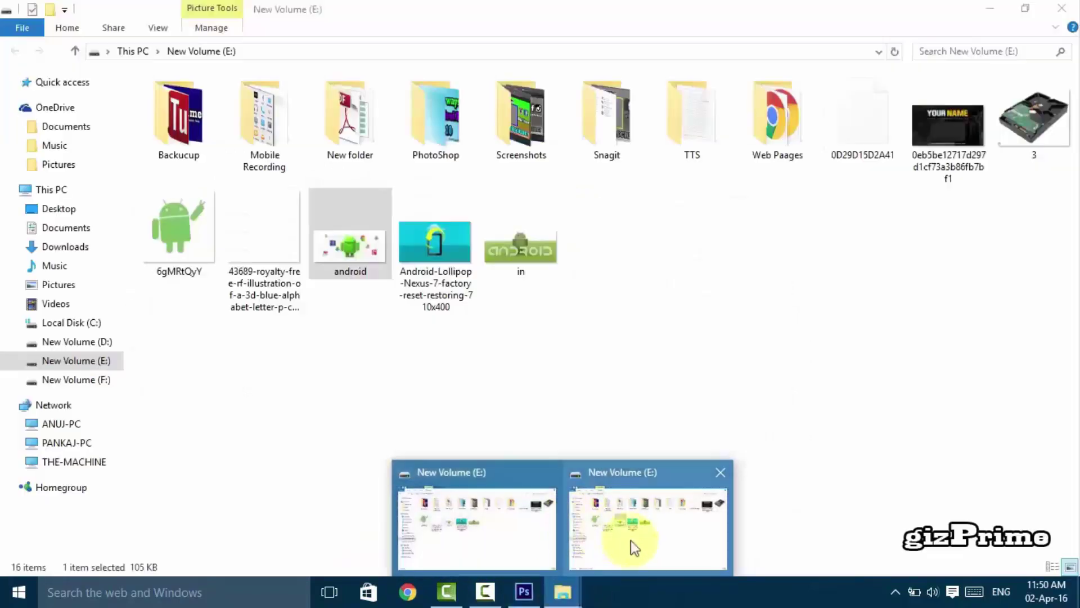
click(630, 540)
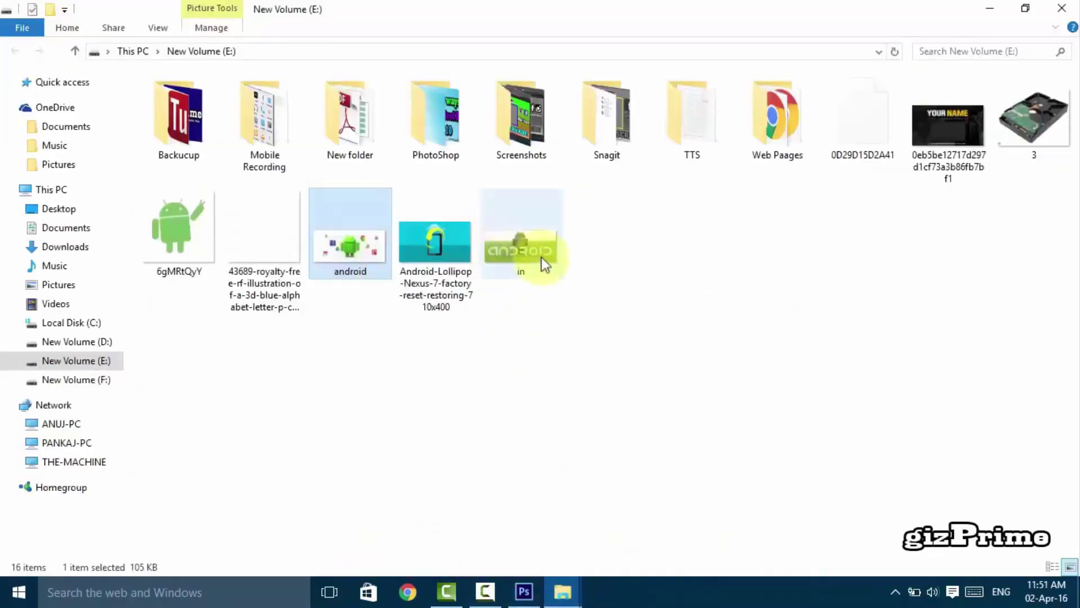
Step: Place 6gMRtQyY at 87% width on android.jpg's right side, then start unlocking Background
drag(188, 211, 670, 345)
drag(458, 320, 700, 315)
drag(526, 302, 569, 304)
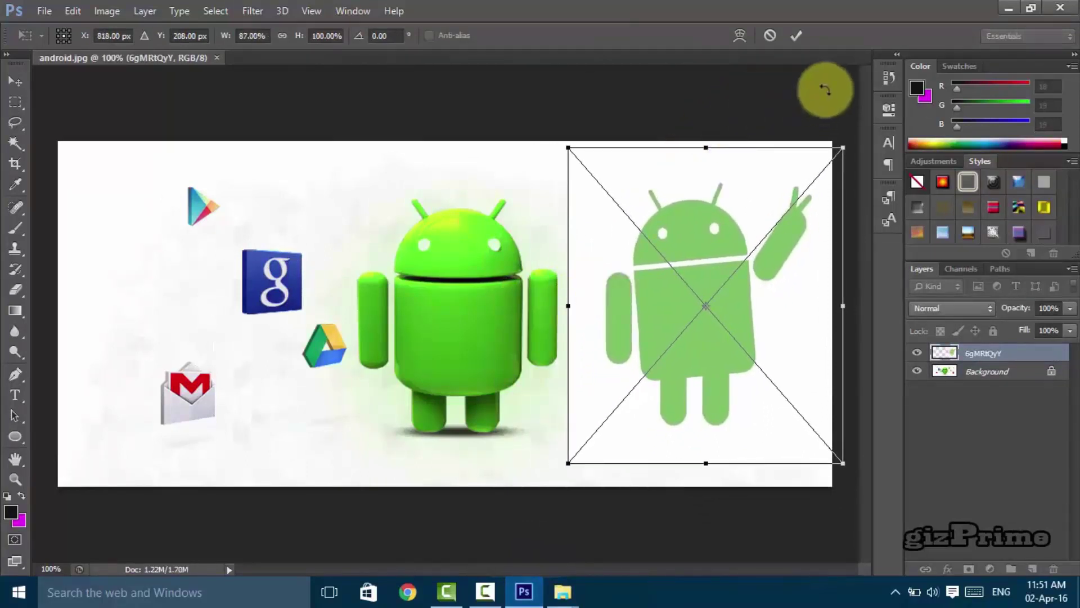
click(802, 35)
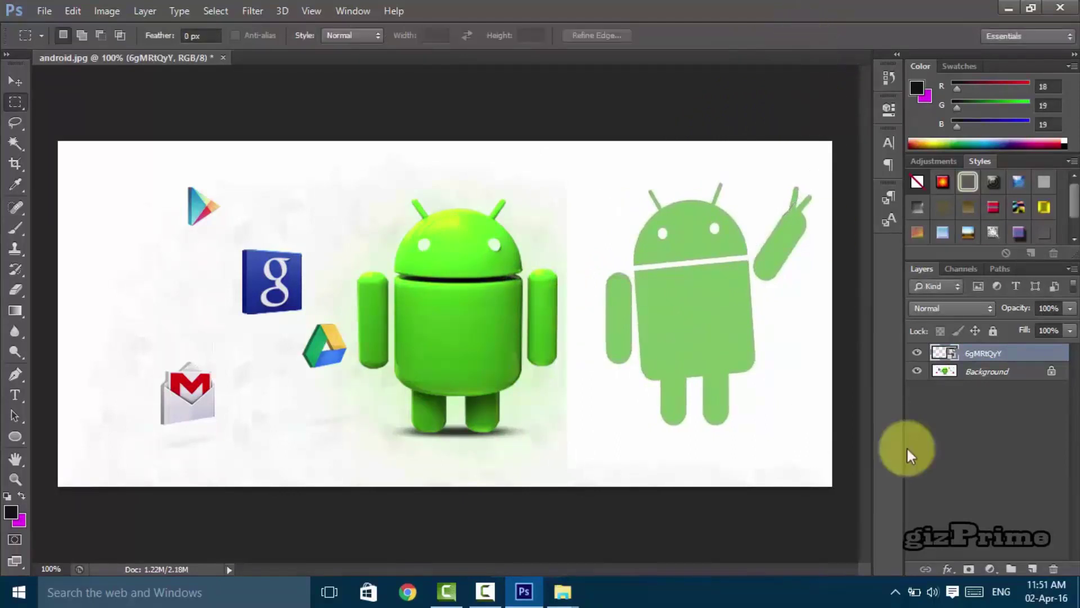
double_click(1053, 373)
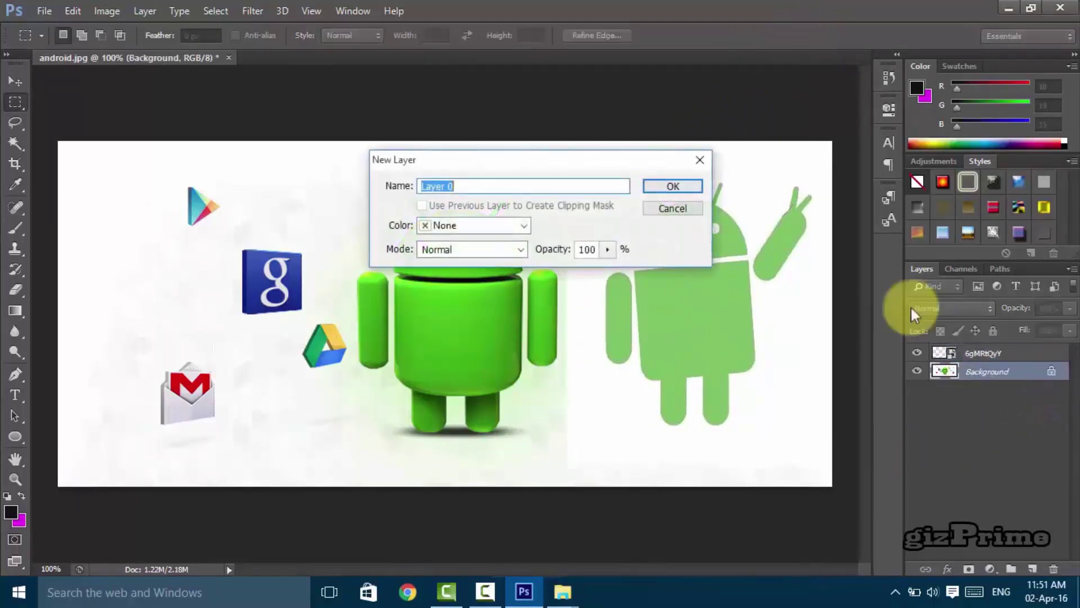
click(674, 187)
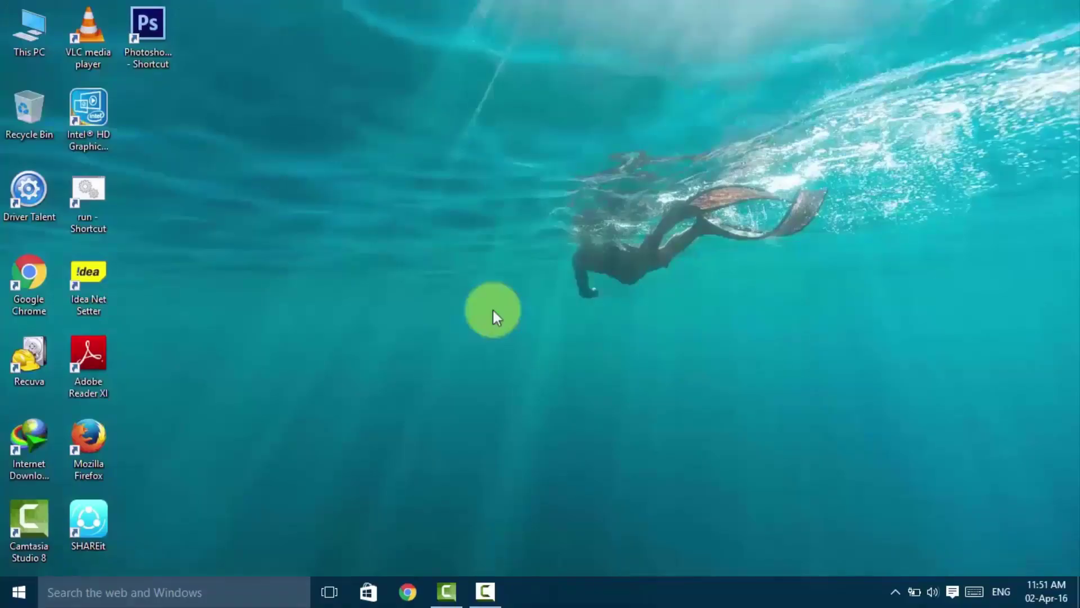